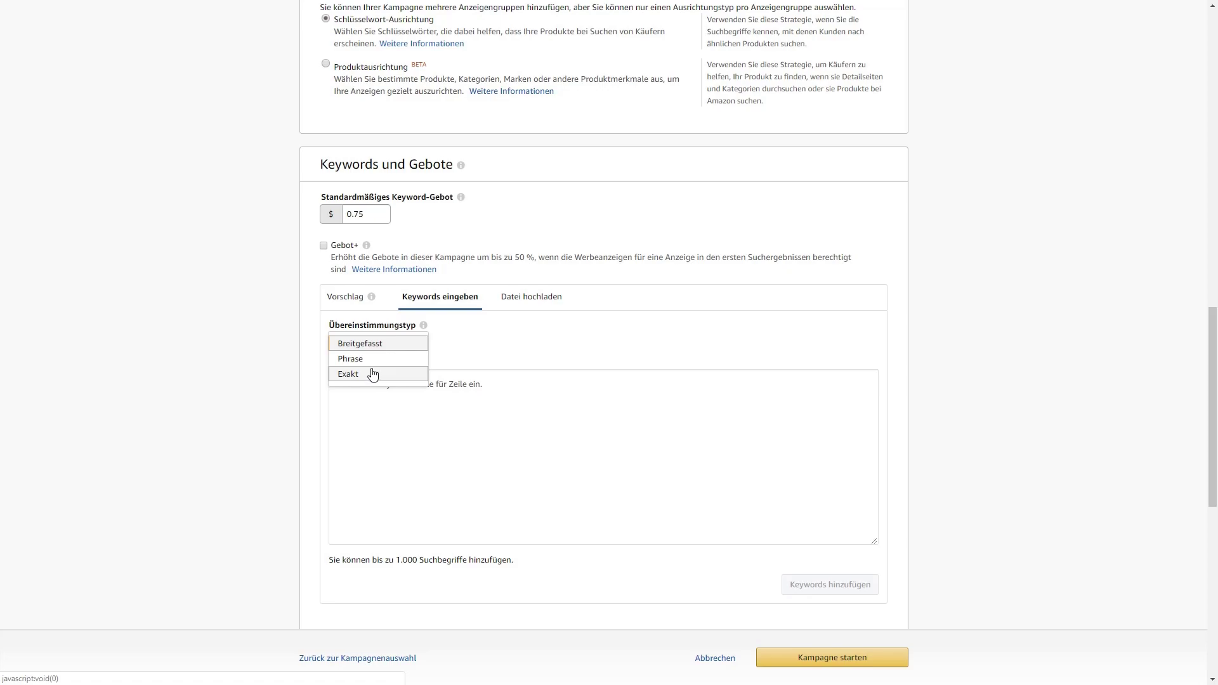
left_click(384, 427)
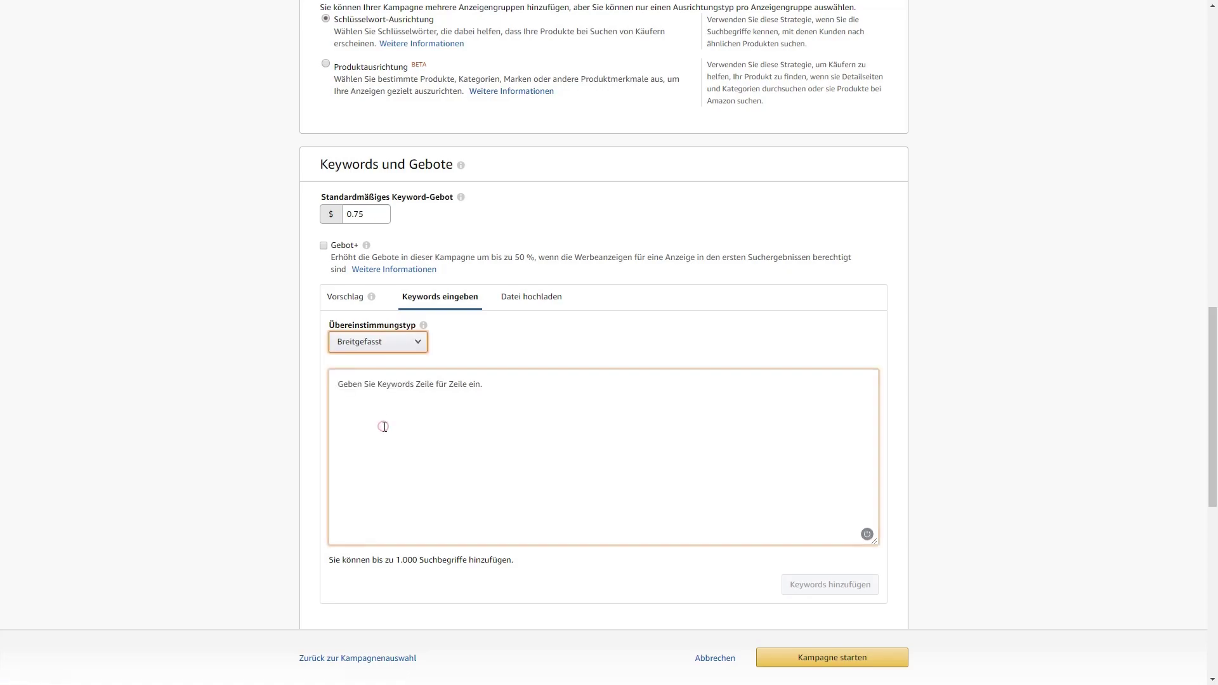
left_click(391, 392)
type("\"")
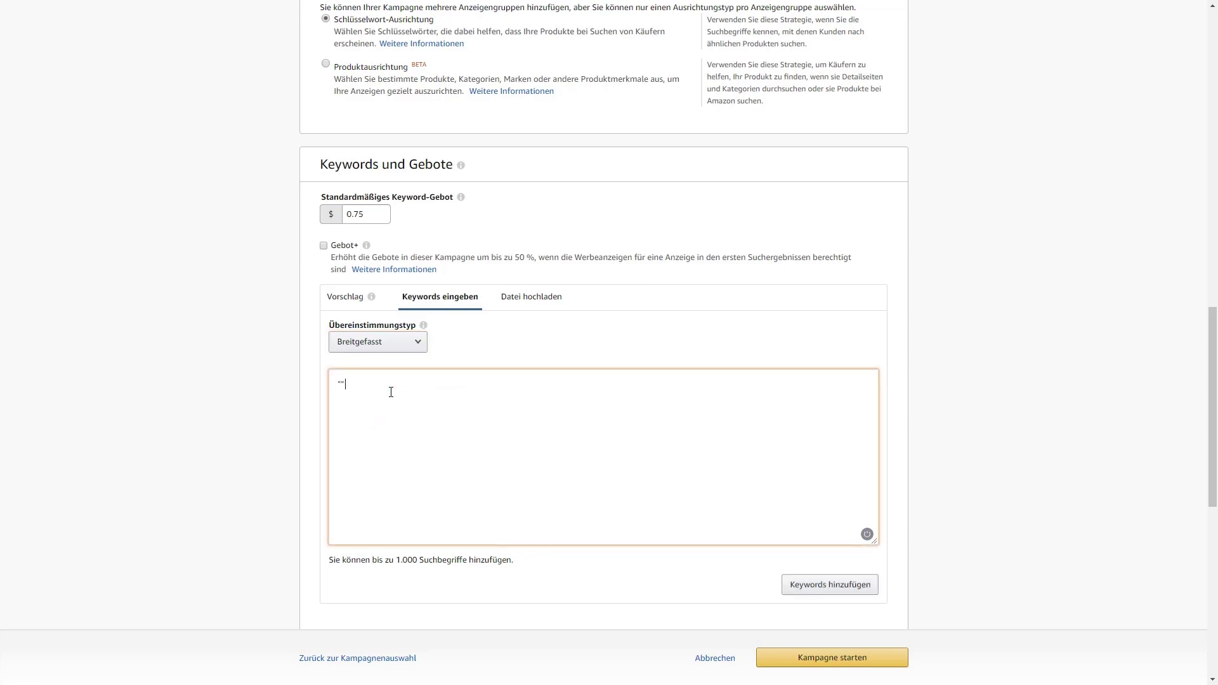
type(" [")
key("ctrl+a")
key("BackSpace")
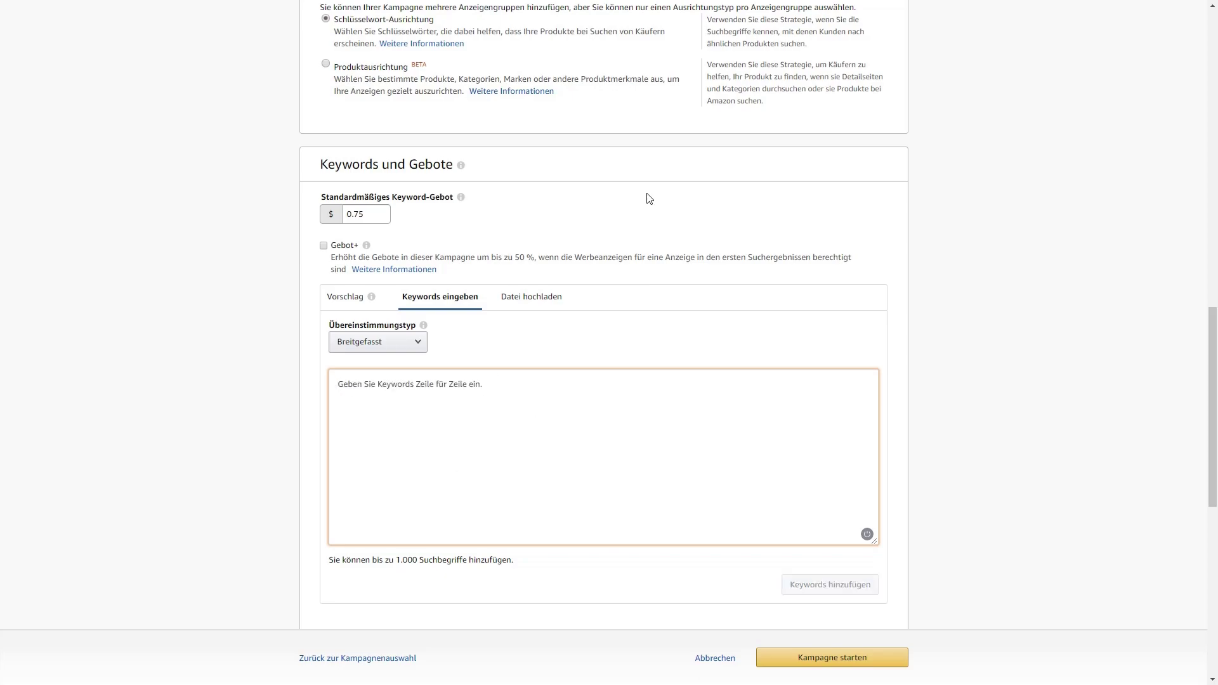
left_click(547, 302)
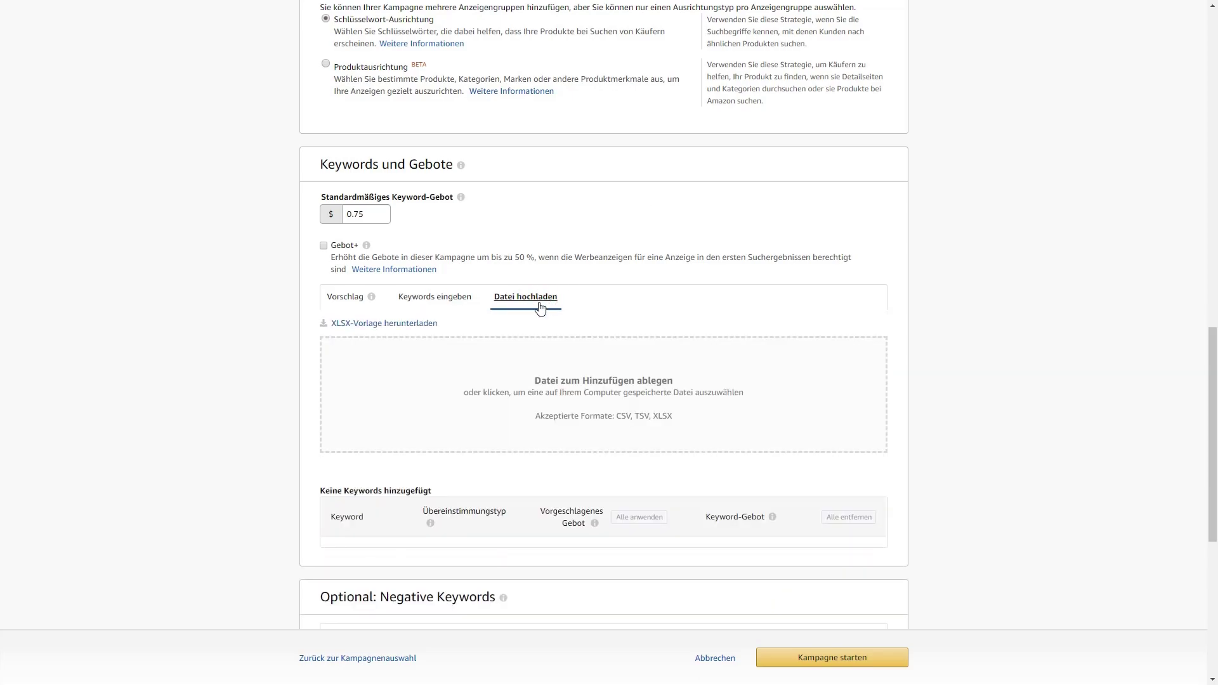
left_click(439, 299)
- Add the suggested keyword "Testosterone booster" with match type Exakt and apply its suggested bid of $2.14
left_click(443, 395)
type("Test")
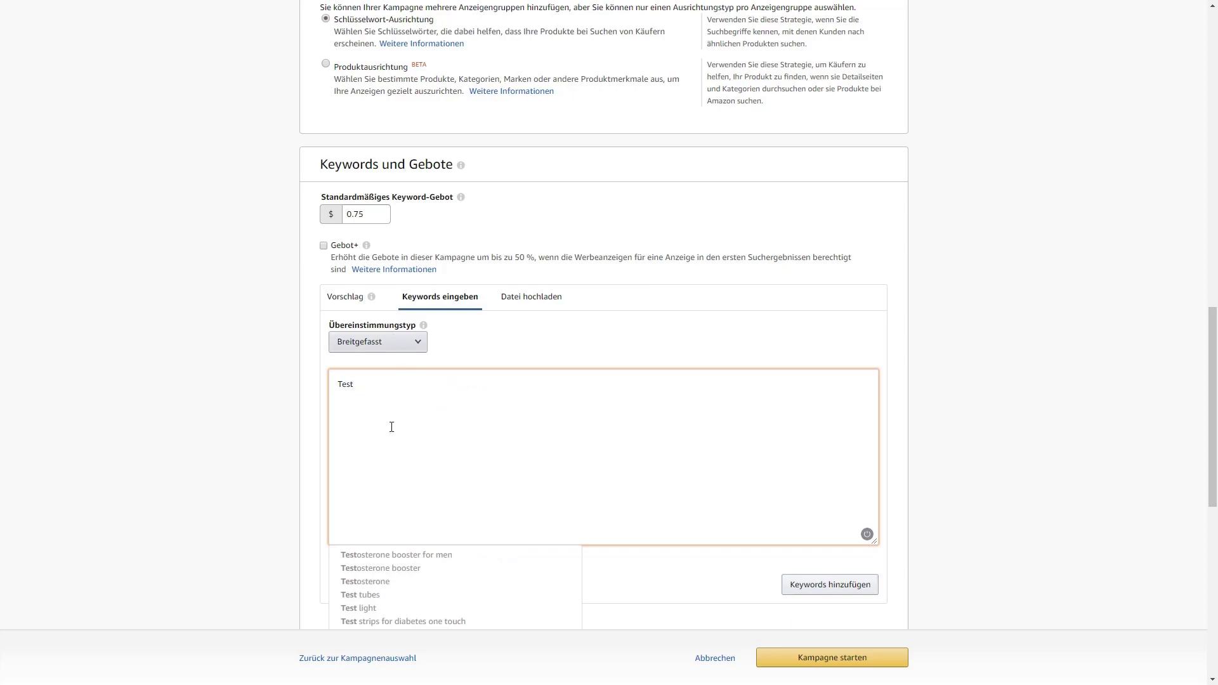
left_click(409, 569)
left_click(424, 346)
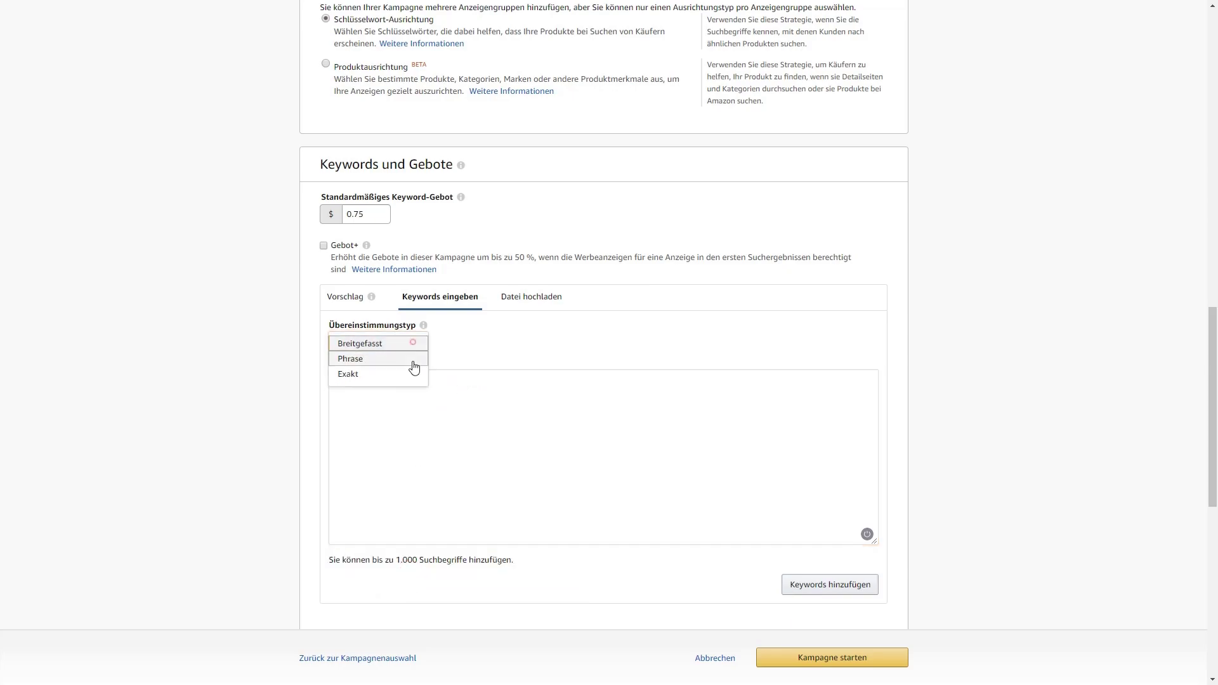
left_click(371, 373)
scroll(261, 432, "down", 3)
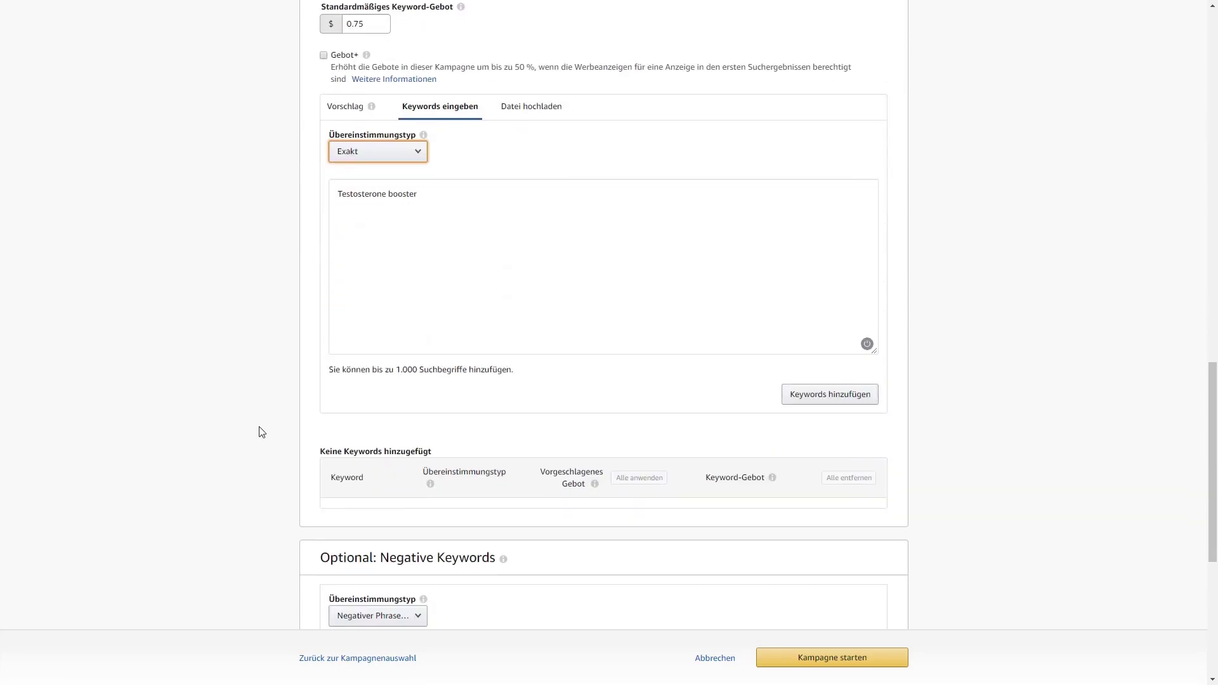
left_click(826, 400)
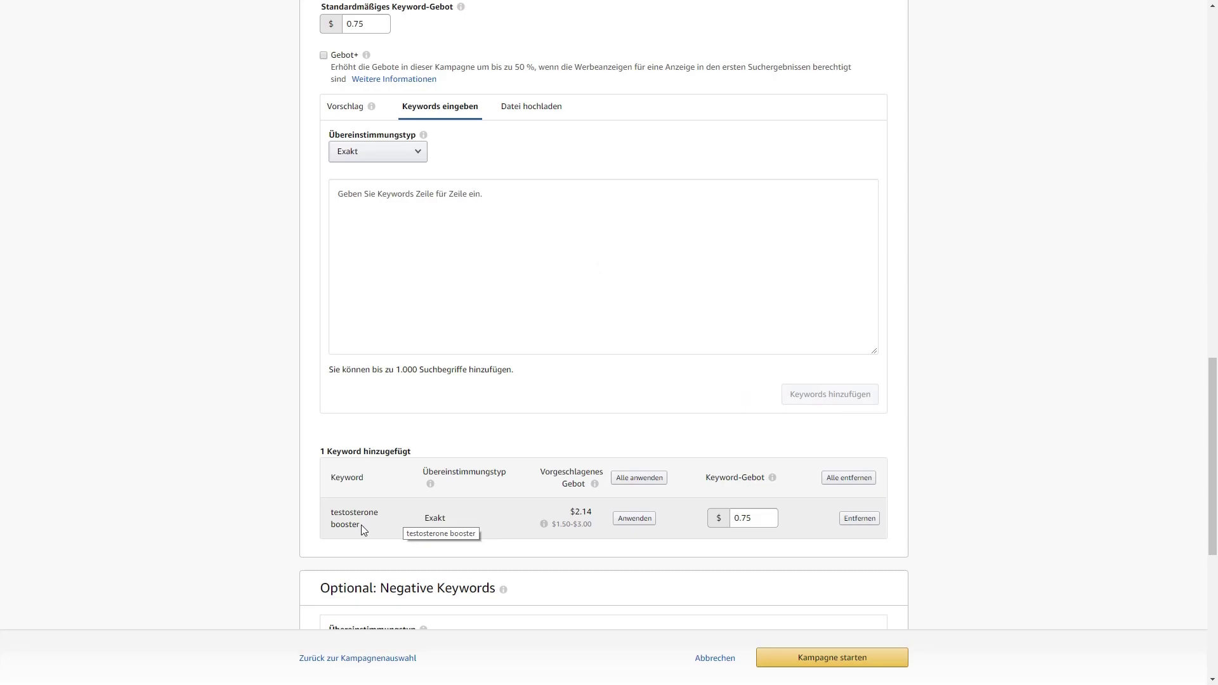
scroll(361, 525, "down", 1)
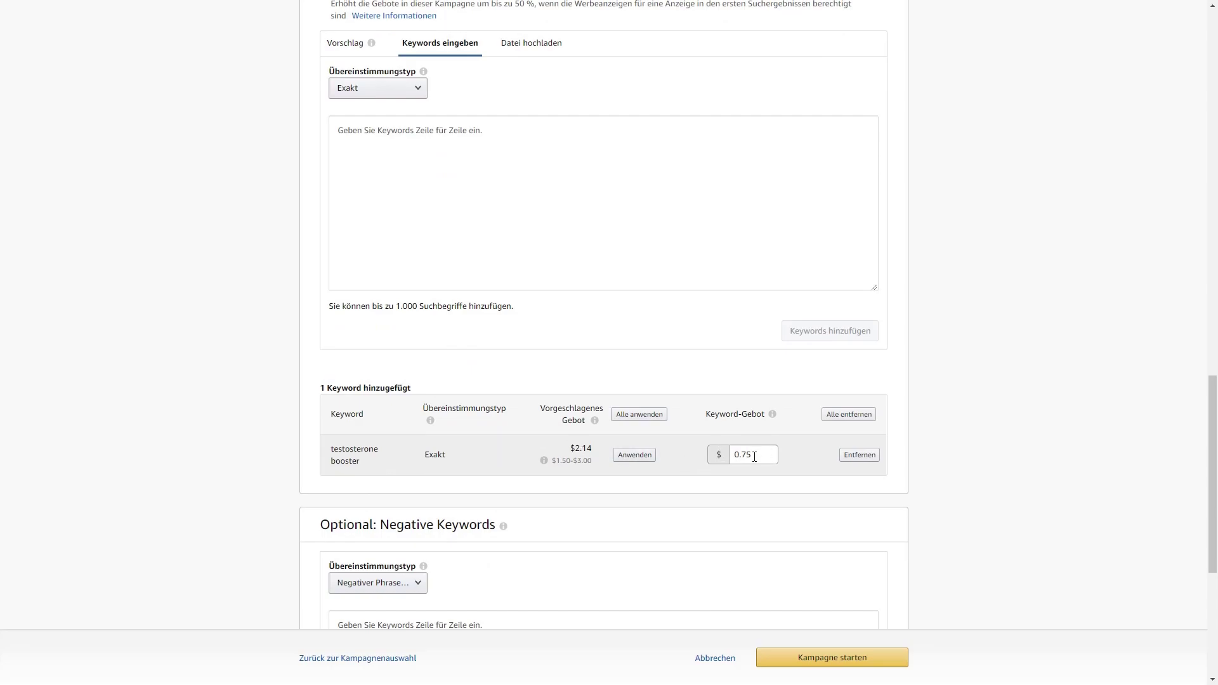
left_click(635, 455)
- Examine the optional negative keywords section and its available match types
scroll(587, 450, "down", 2)
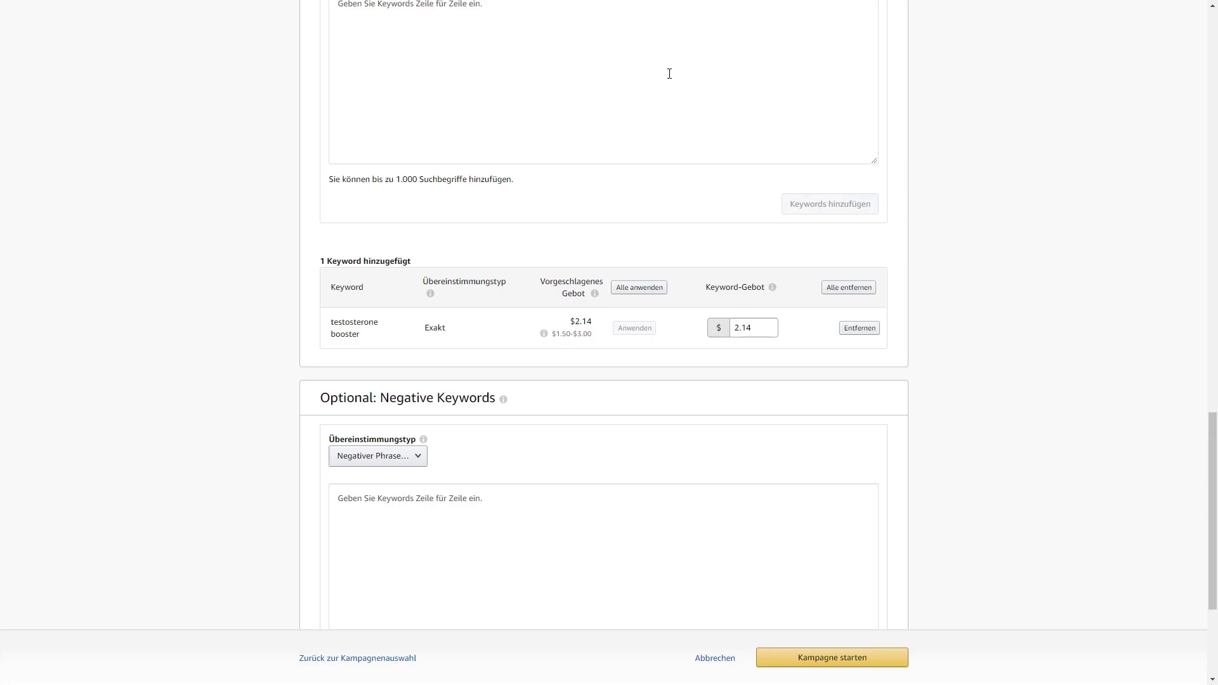
scroll(535, 307, "down", 2)
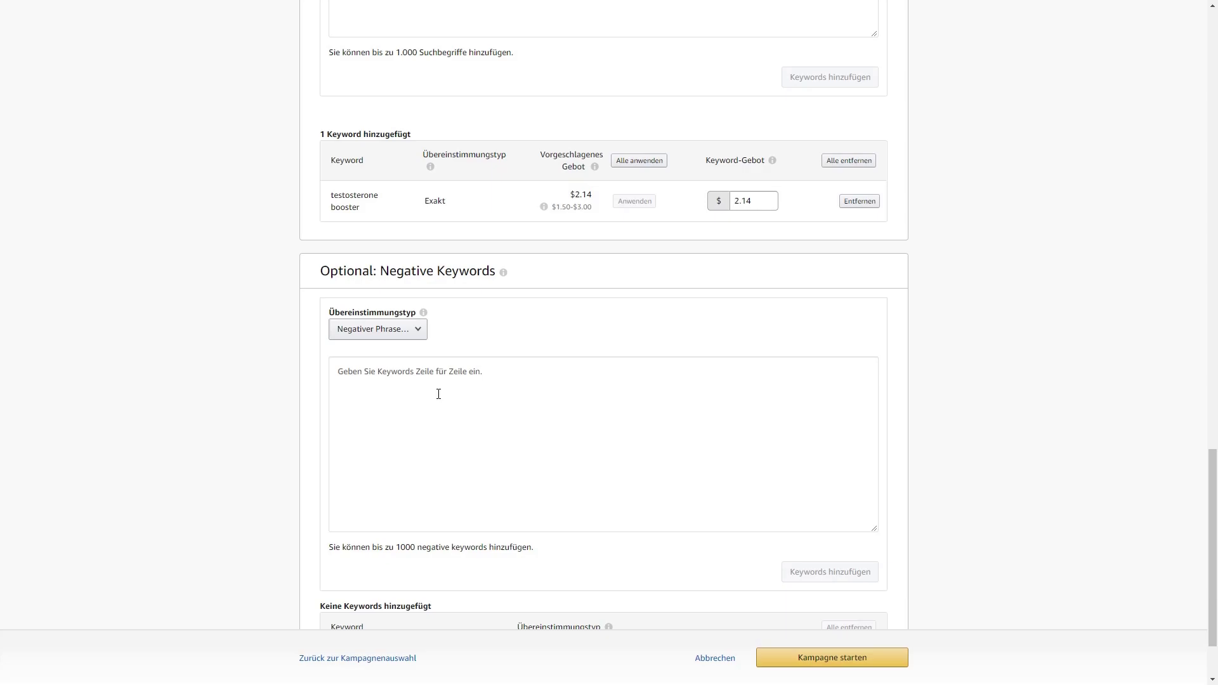
left_click(416, 330)
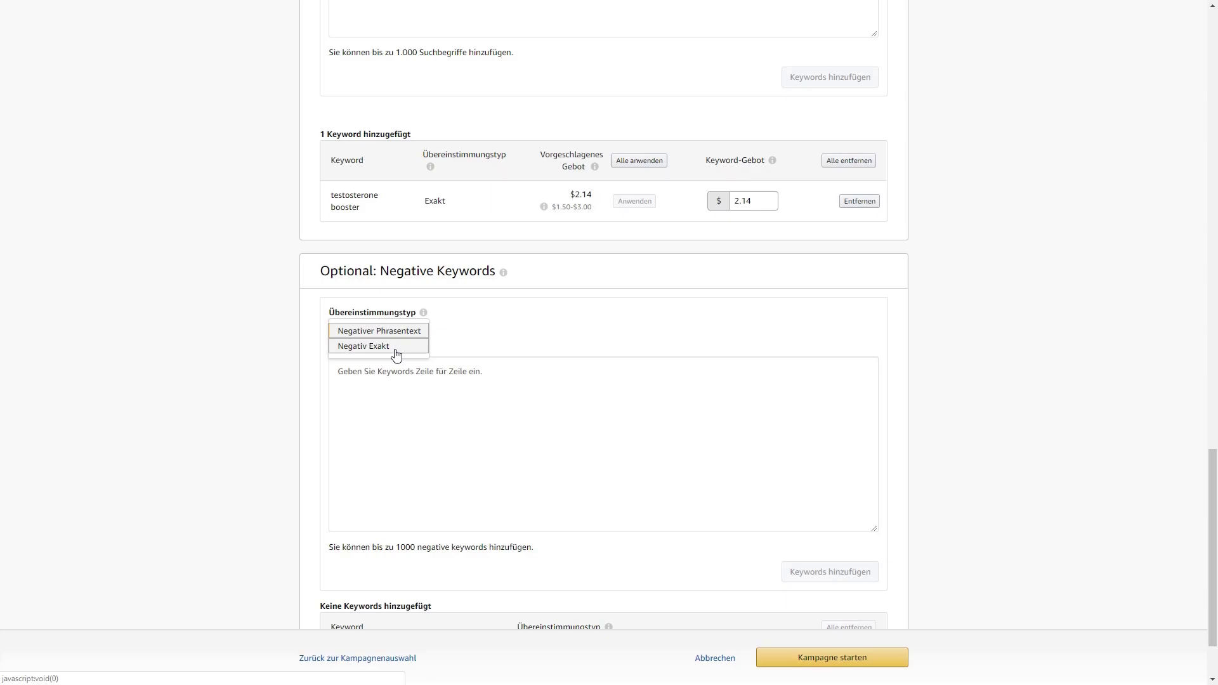
left_click(390, 390)
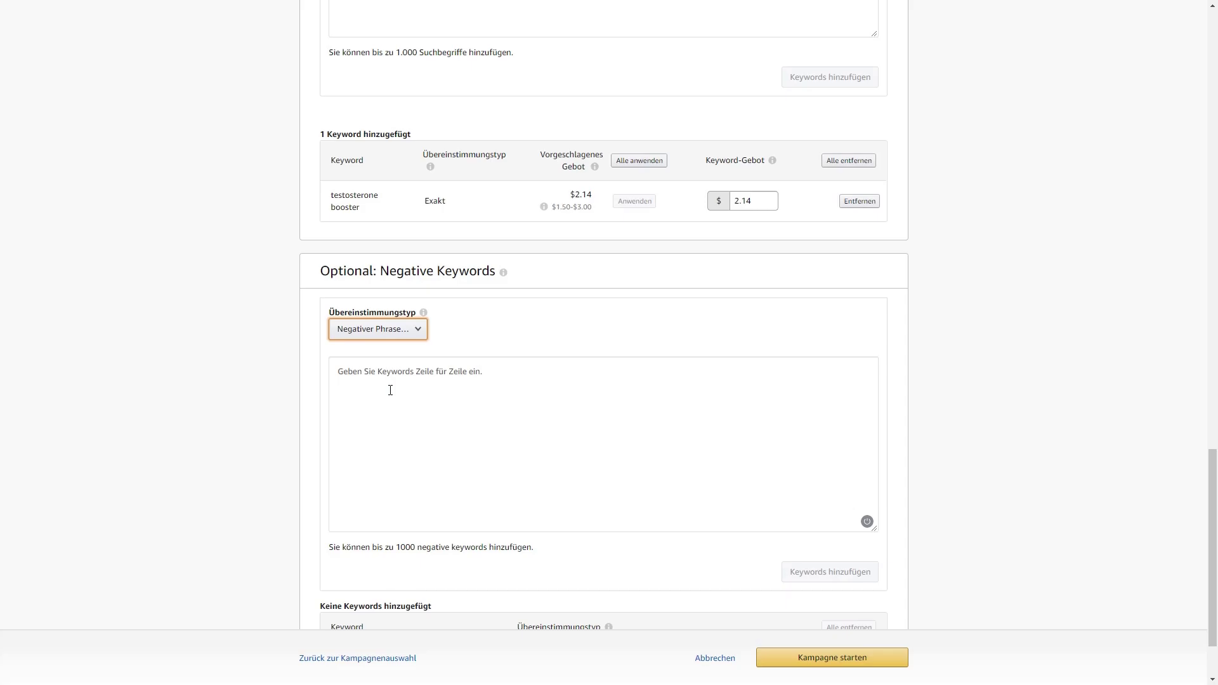
scroll(302, 469, "down", 2)
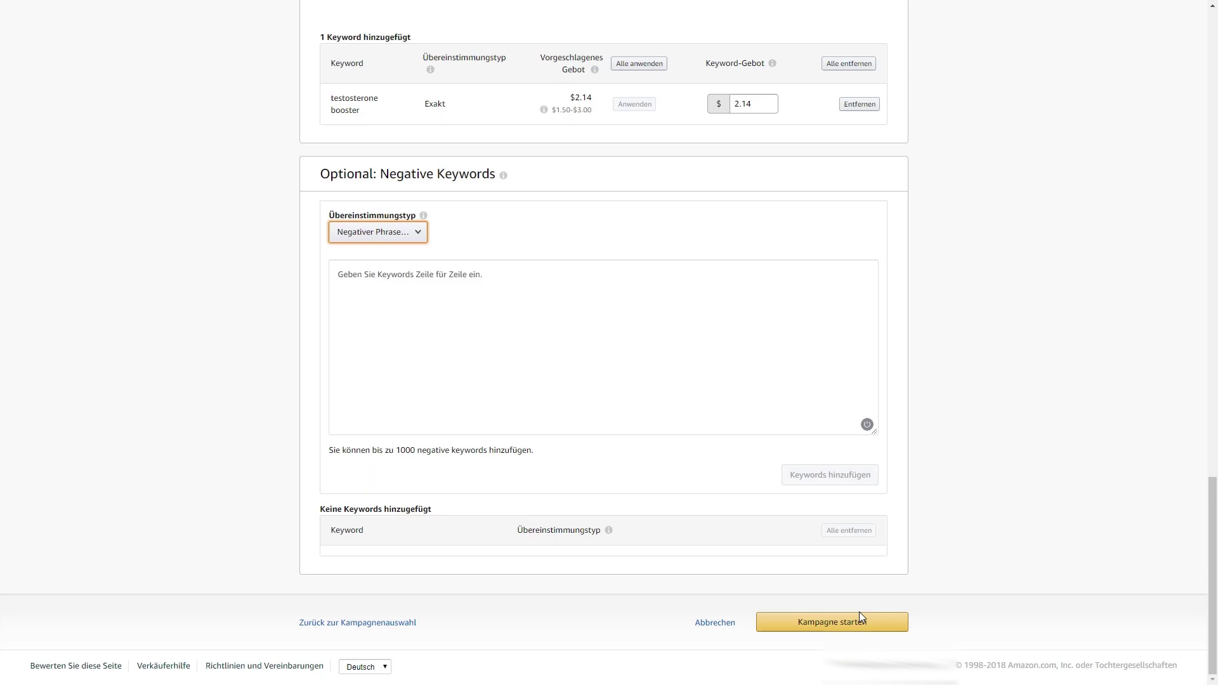
- Leave the campaign setup for the campaign type selection and open the Werbeberichte page in campaign management
left_click(385, 627)
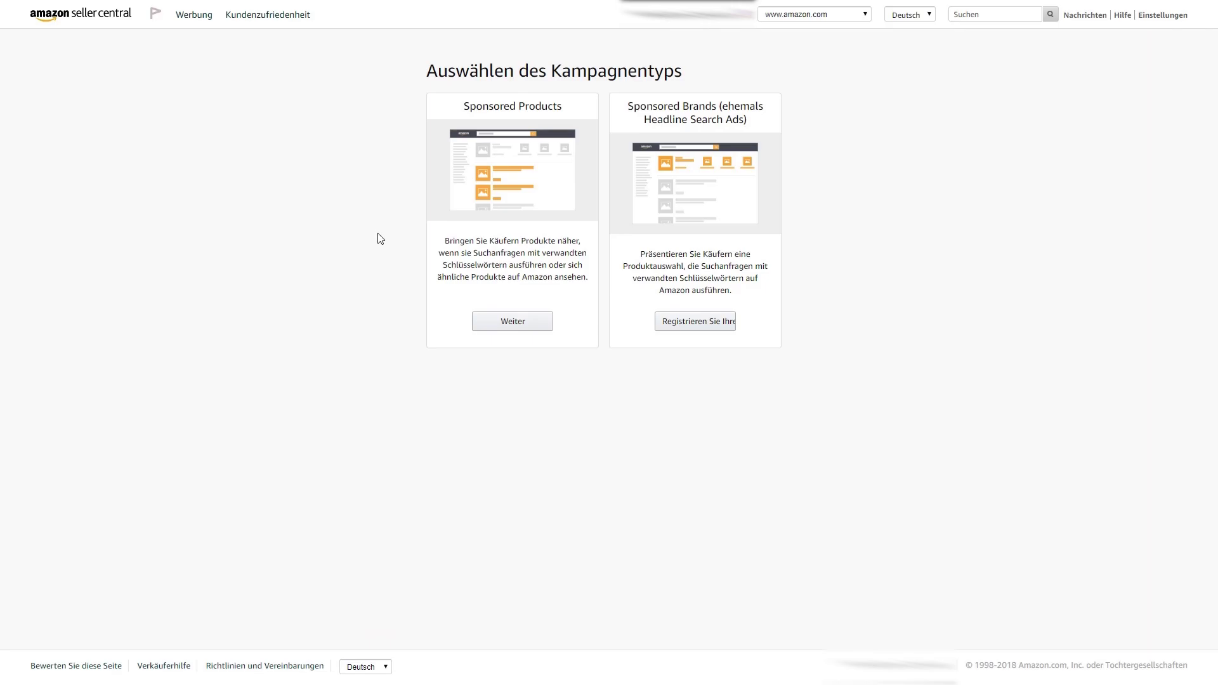
mouse_move(195, 17)
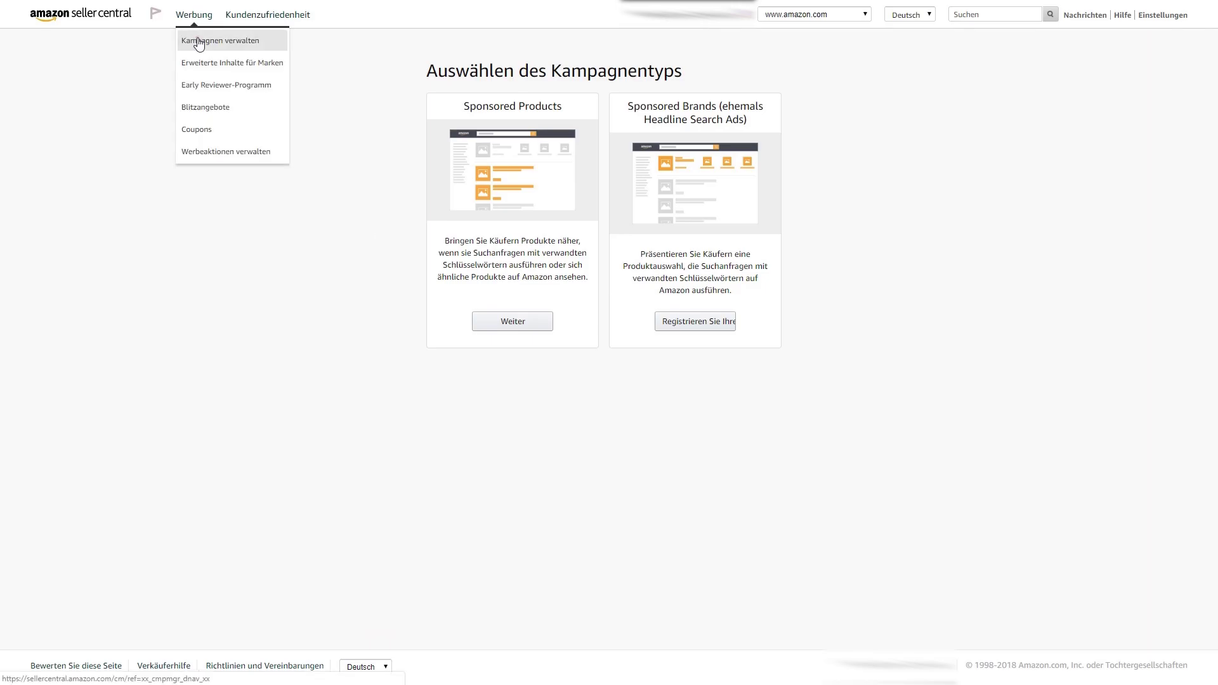
left_click(198, 40)
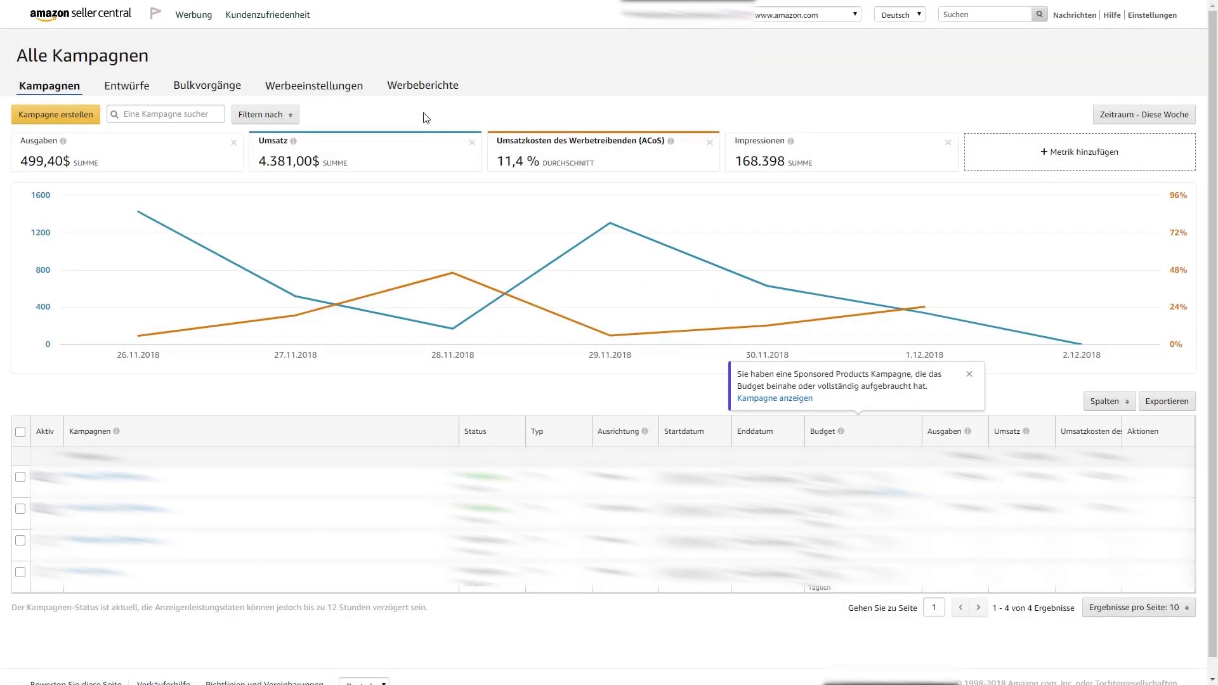
left_click(438, 84)
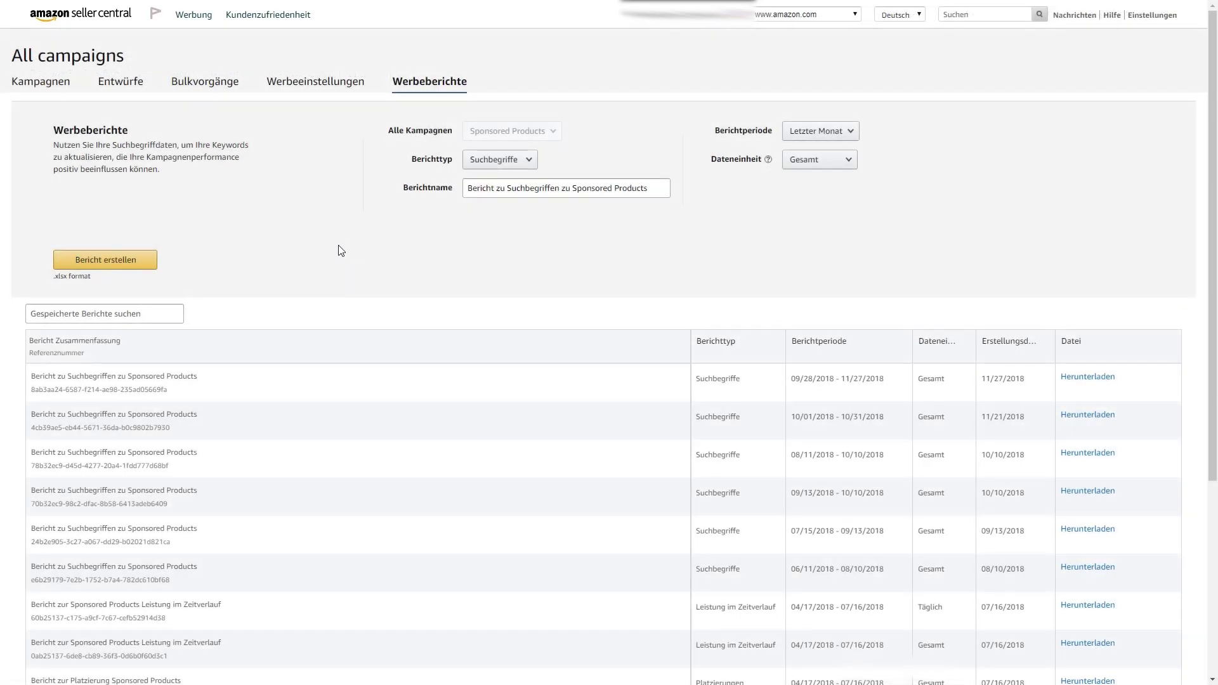
- Examine the available report types, report periods and data units for a Sponsored Products report
left_click(498, 162)
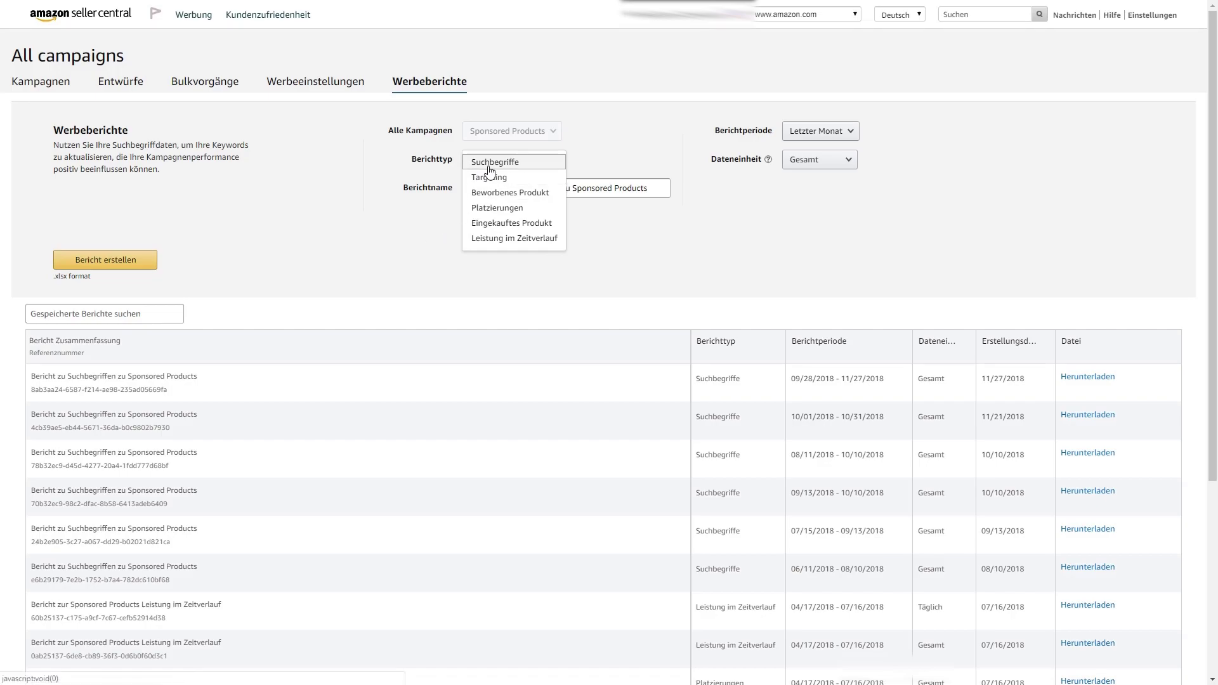
left_click(383, 205)
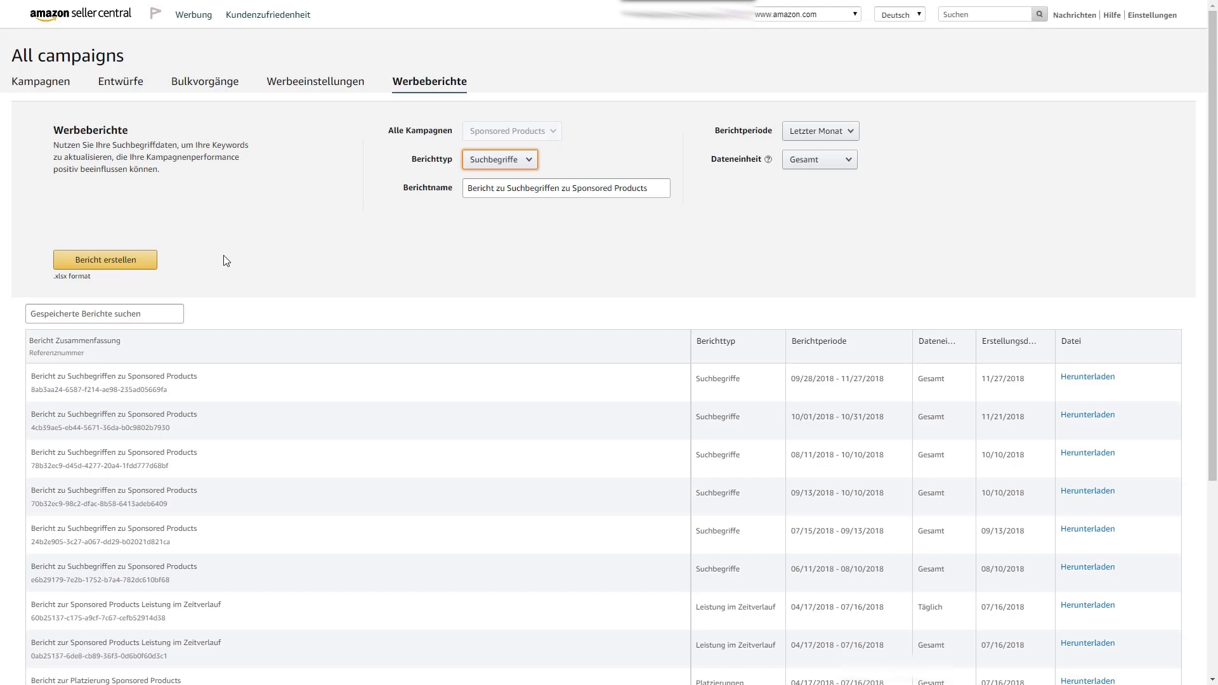
left_click(844, 135)
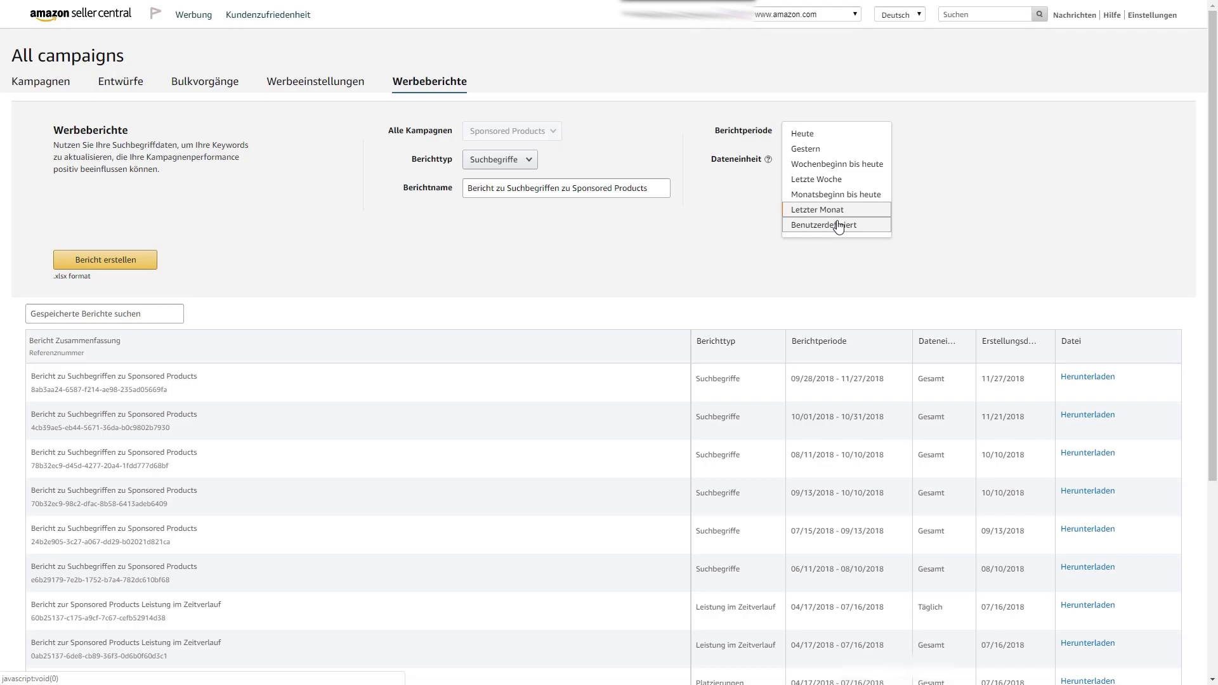
left_click(745, 209)
left_click(834, 163)
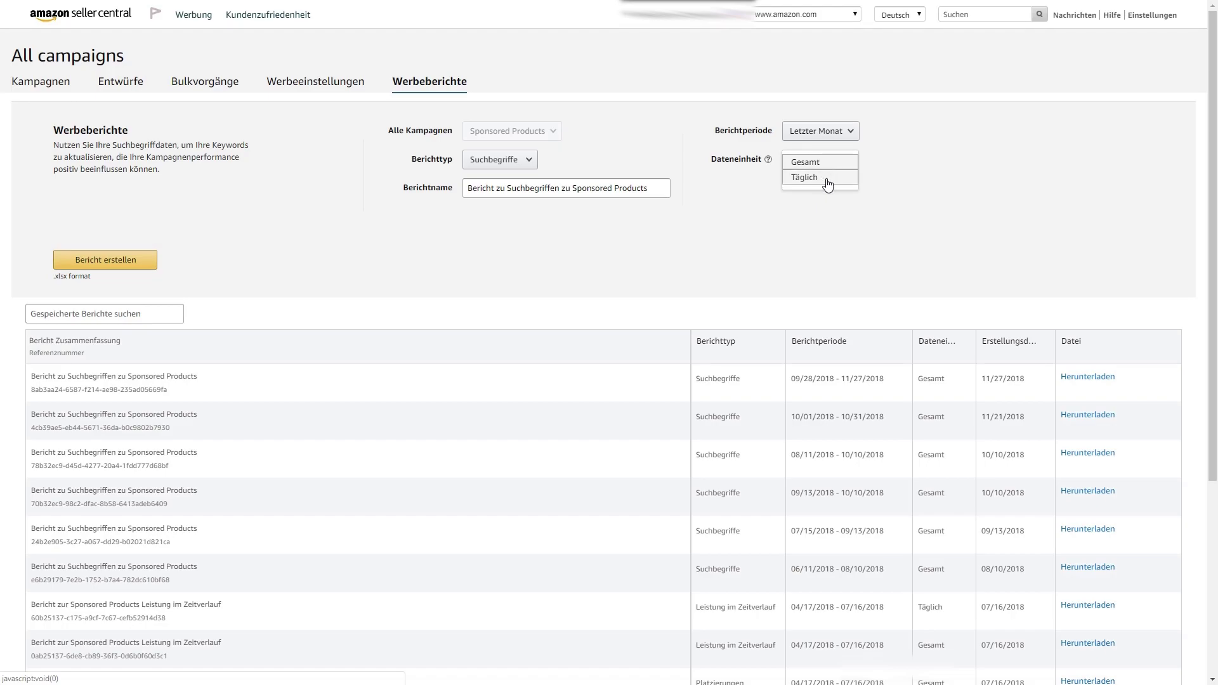
left_click(780, 210)
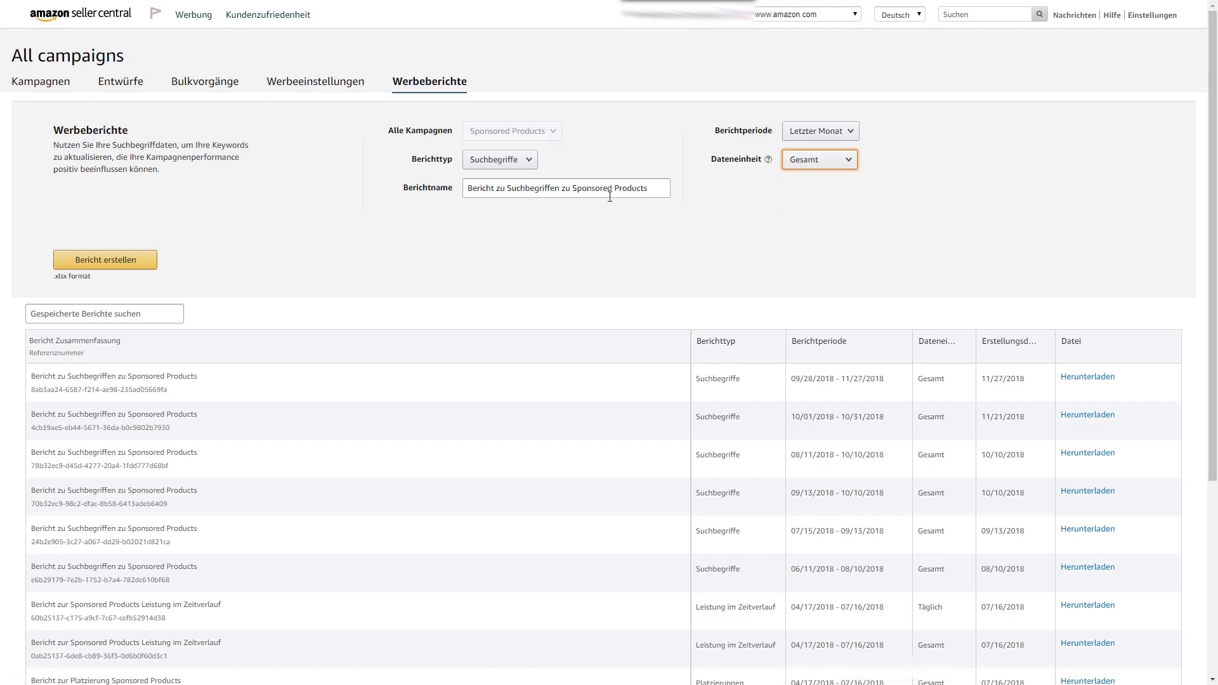